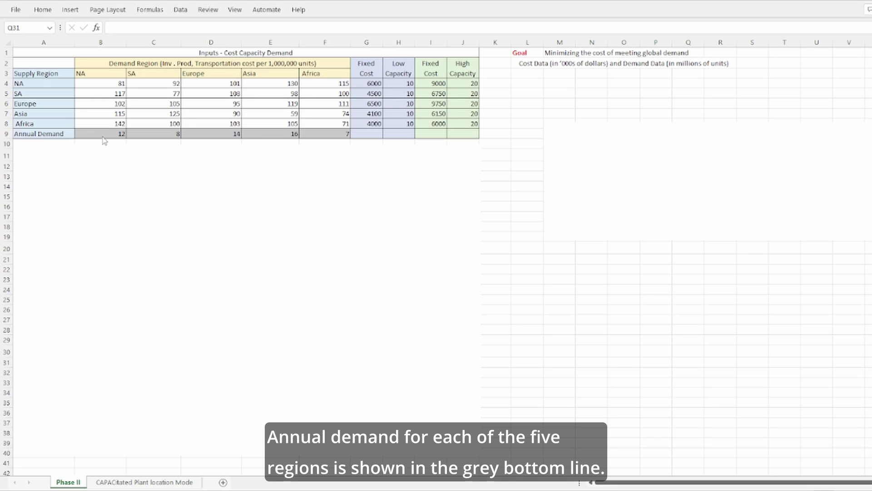
# Step: Review the inputs table: annual demand for all regions and the NA-to-SA cost in C4
pyautogui.moveTo(108, 136); pyautogui.dragTo(317, 133)
pyautogui.click(510, 177)
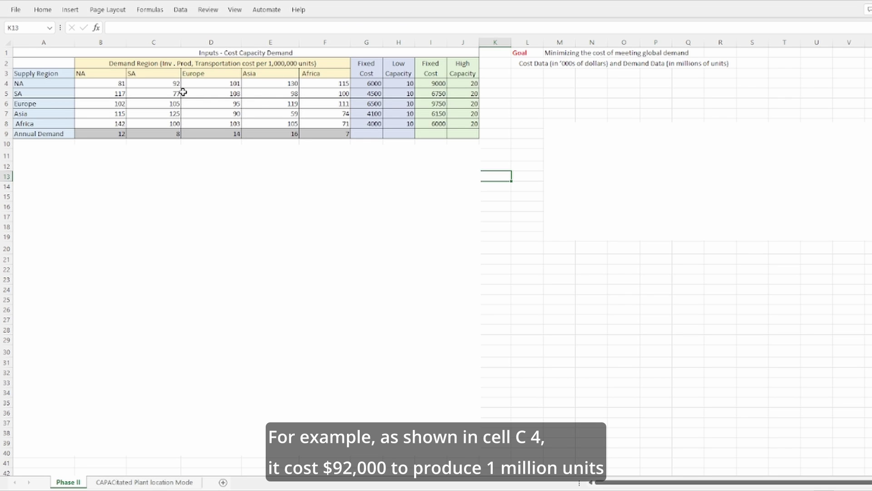
pyautogui.click(160, 85)
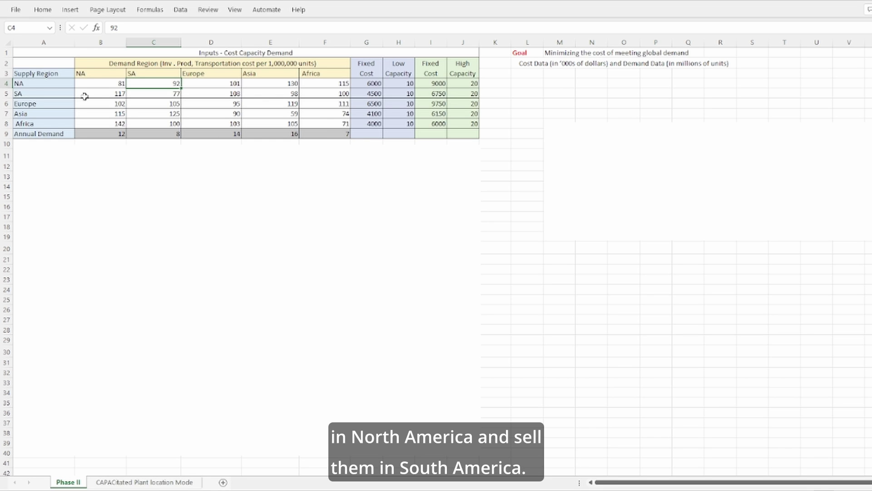
pyautogui.click(41, 84)
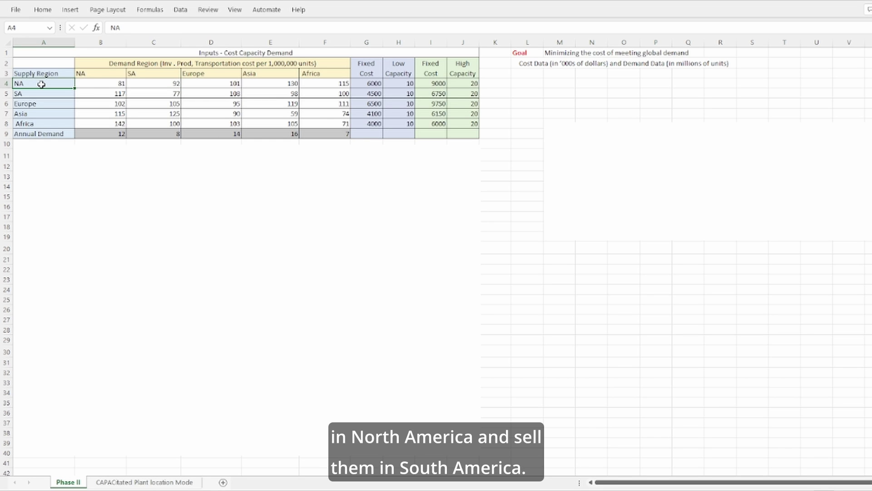
pyautogui.click(145, 74)
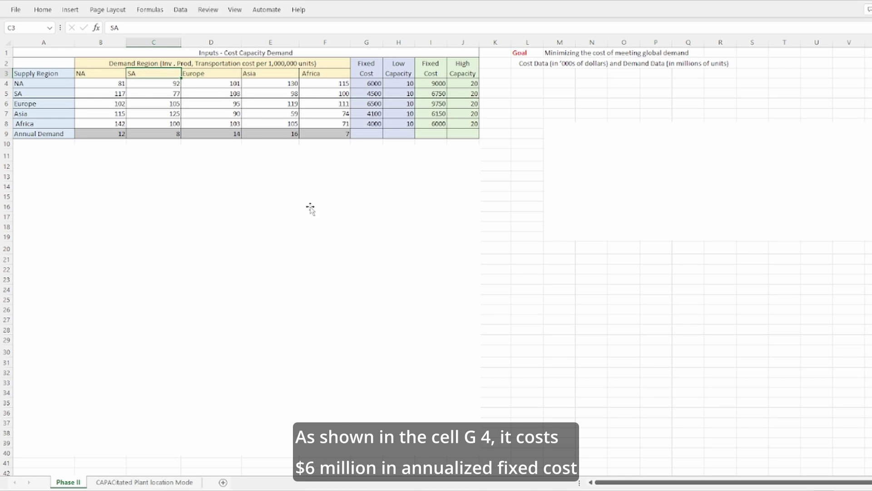
# Step: Point out NA fixed costs 6000 and 9000 and the goal, then paste a large picture below
pyautogui.click(371, 84)
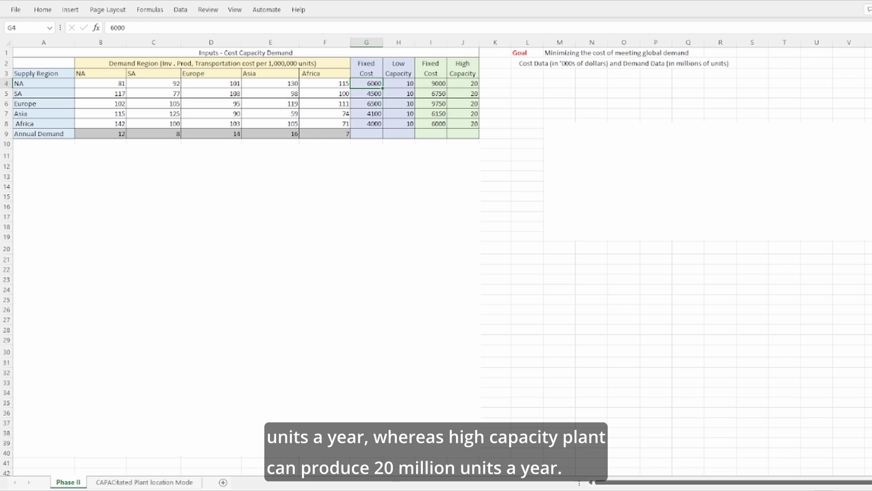
pyautogui.click(495, 113)
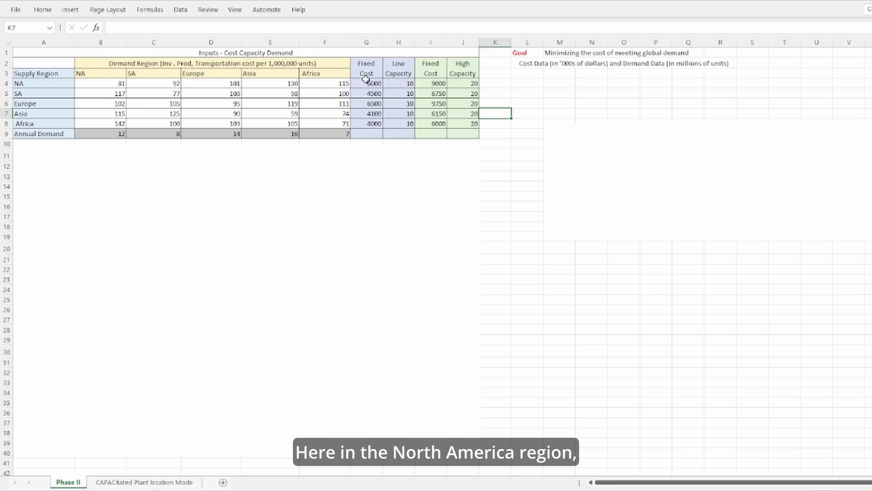
pyautogui.click(368, 81)
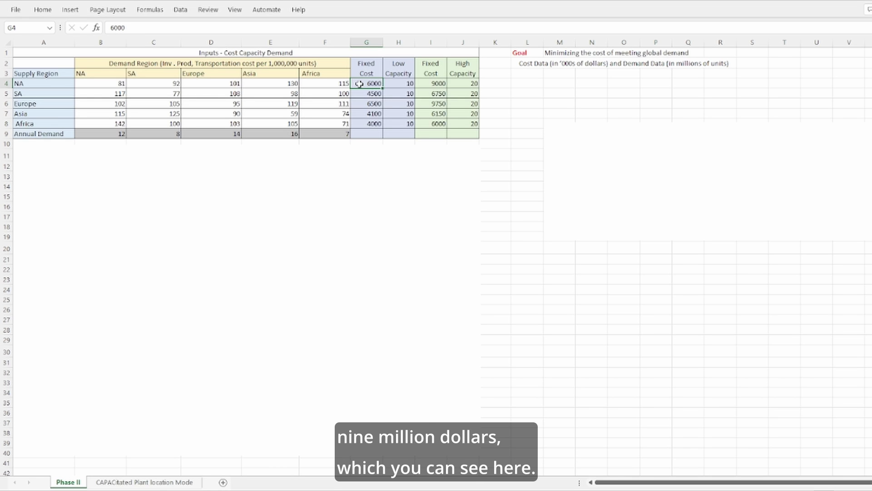
pyautogui.click(425, 84)
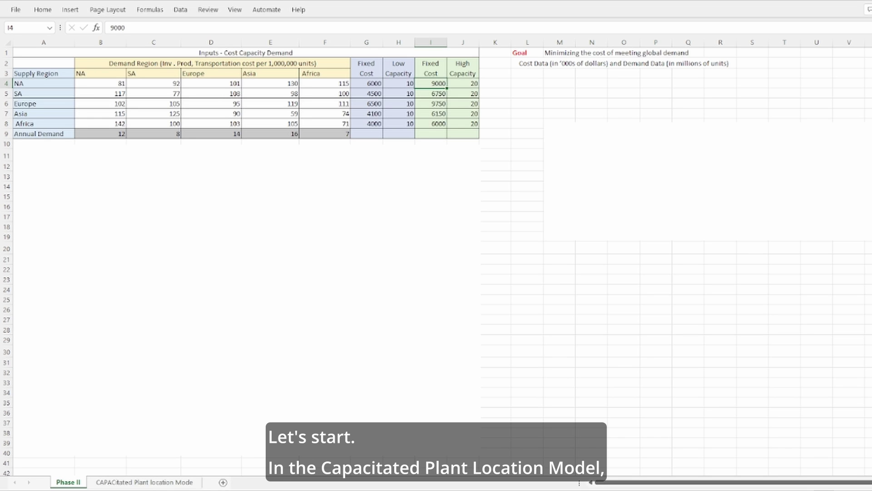
pyautogui.click(624, 329)
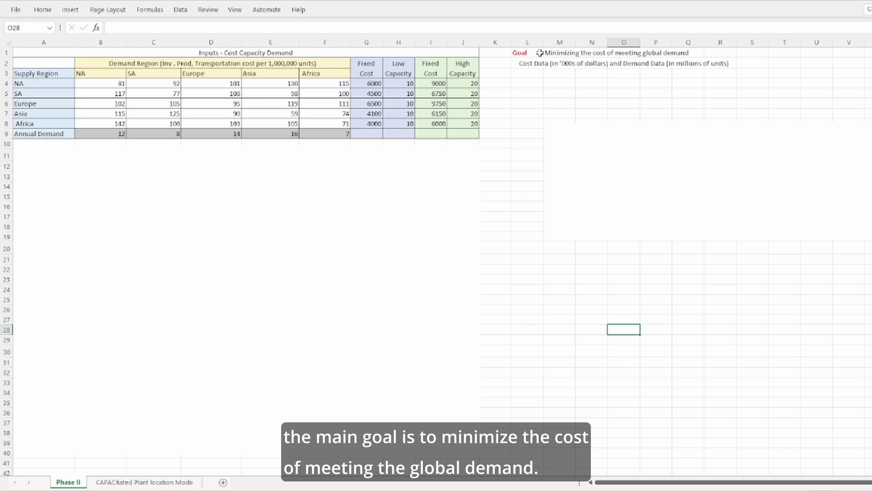
pyautogui.moveTo(538, 53); pyautogui.dragTo(688, 51)
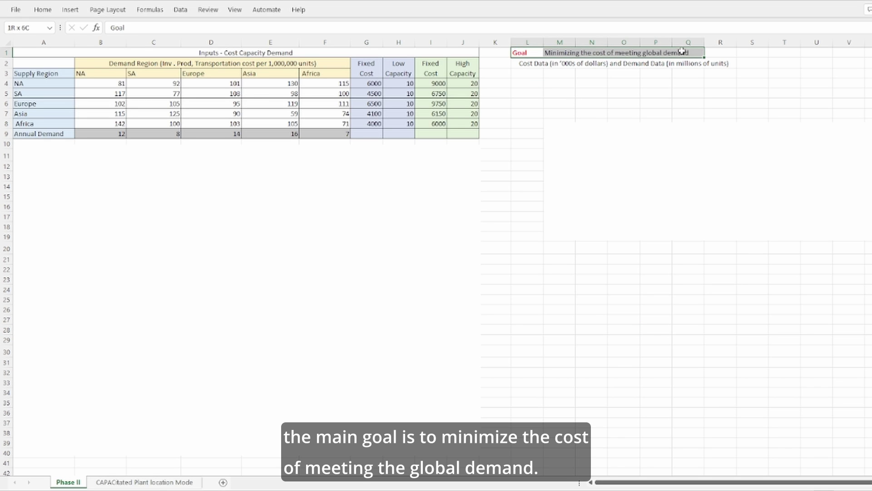
pyautogui.click(522, 121)
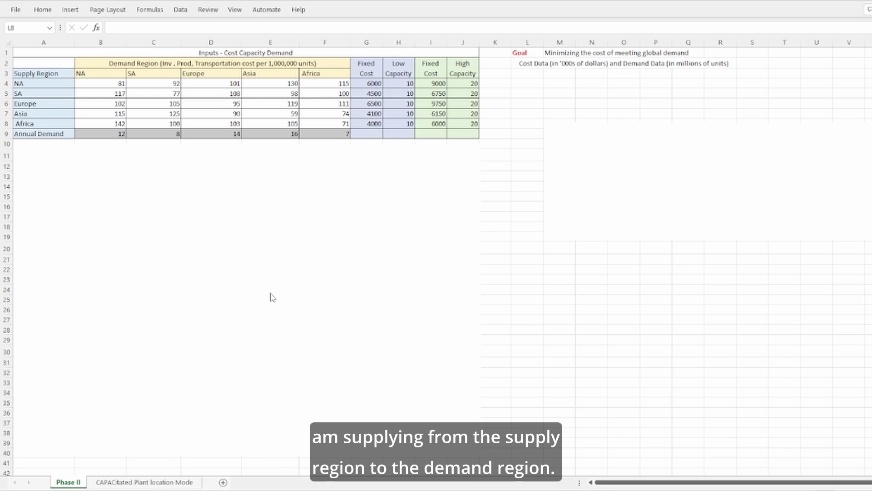
pyautogui.hotkey('ctrl', 'v')
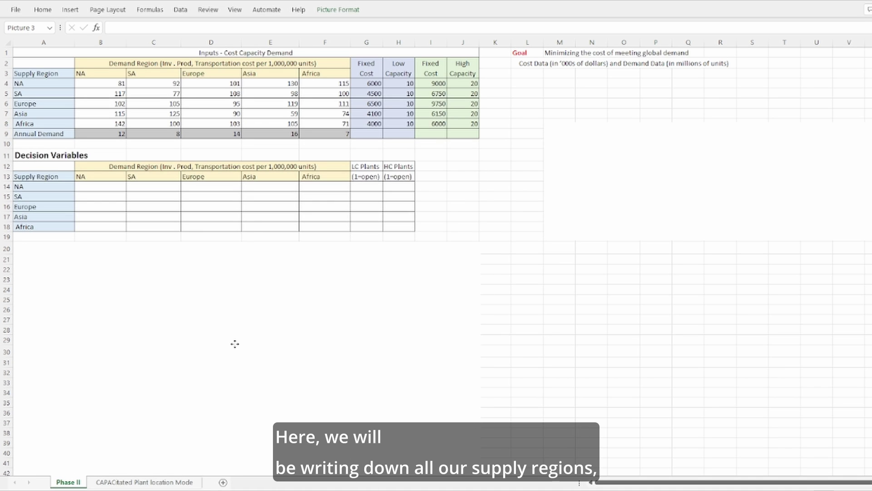
pyautogui.click(538, 328)
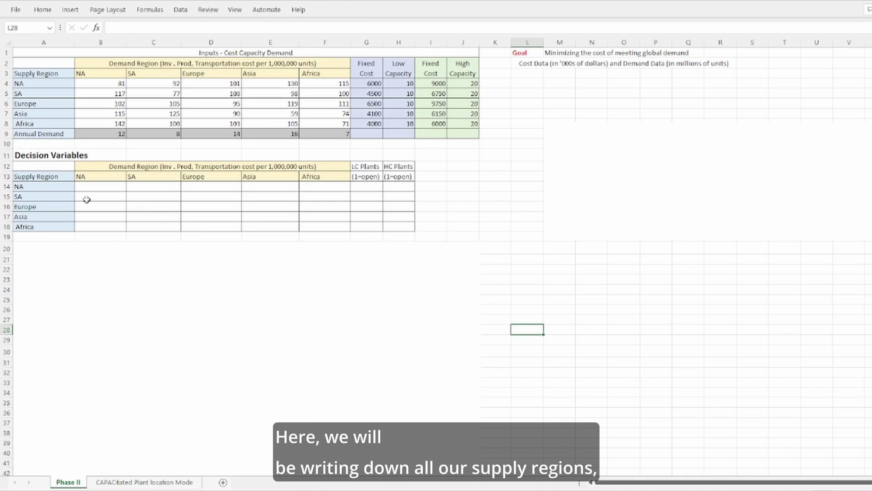
pyautogui.moveTo(45, 178); pyautogui.dragTo(45, 228)
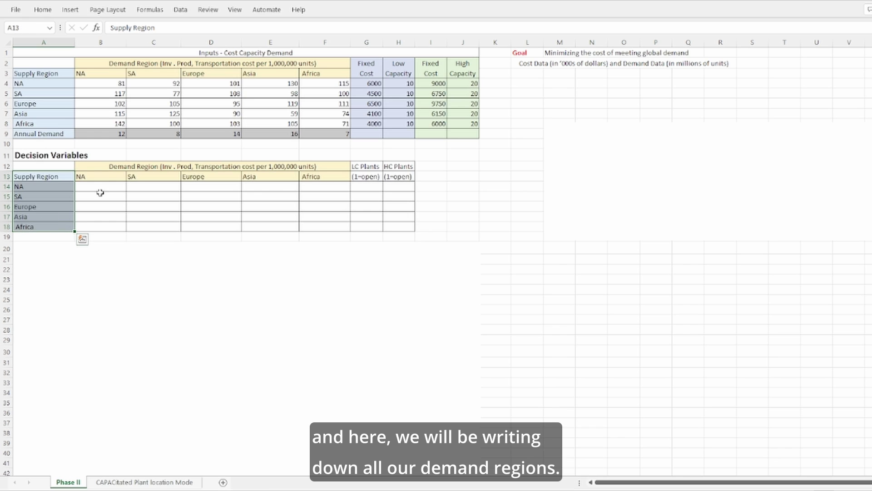
pyautogui.moveTo(98, 168); pyautogui.dragTo(144, 178)
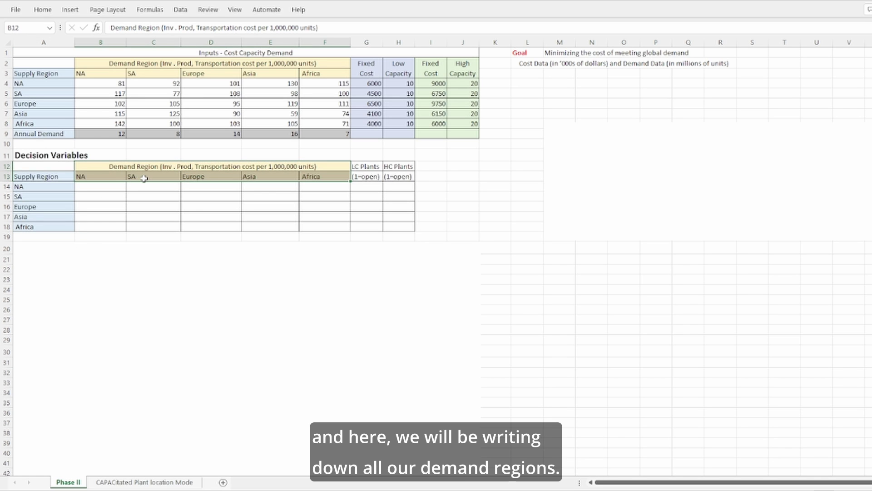
pyautogui.click(462, 186)
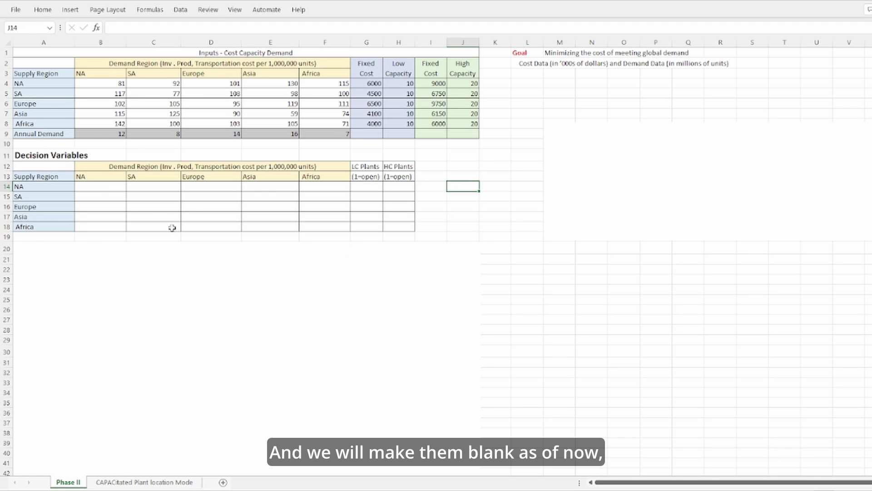
pyautogui.moveTo(100, 186); pyautogui.dragTo(302, 225)
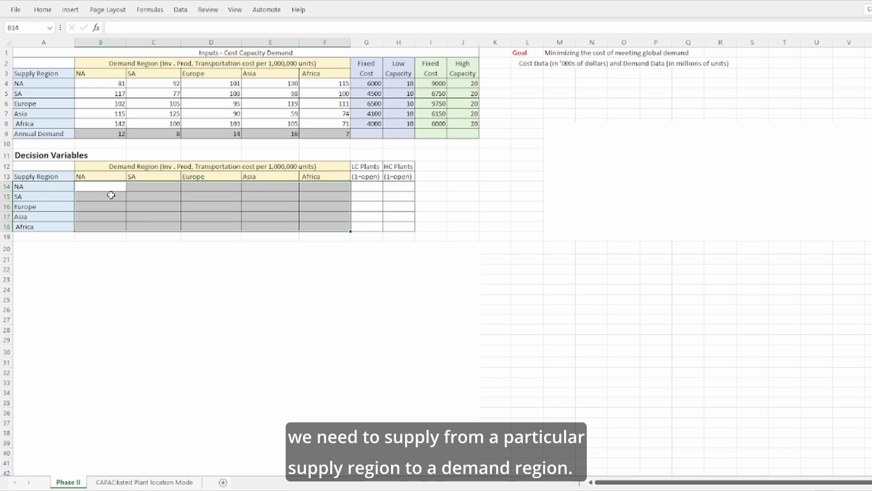
pyautogui.click(44, 196)
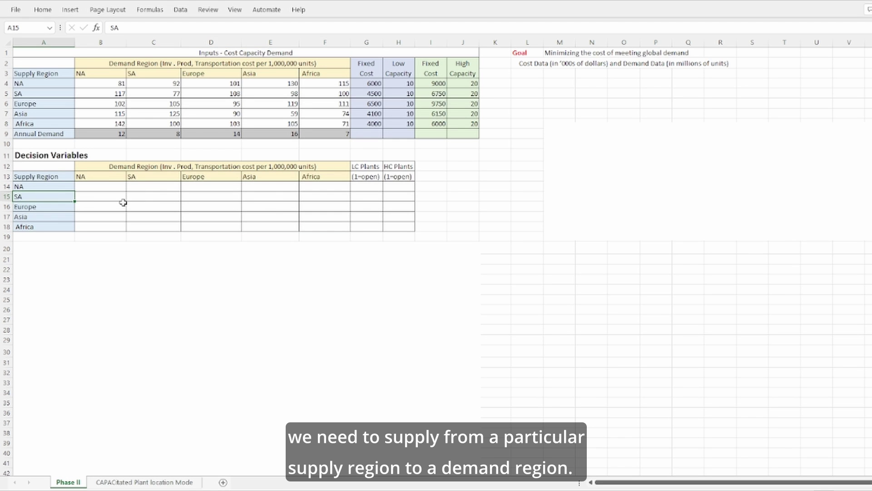
pyautogui.click(165, 180)
pyautogui.click(456, 187)
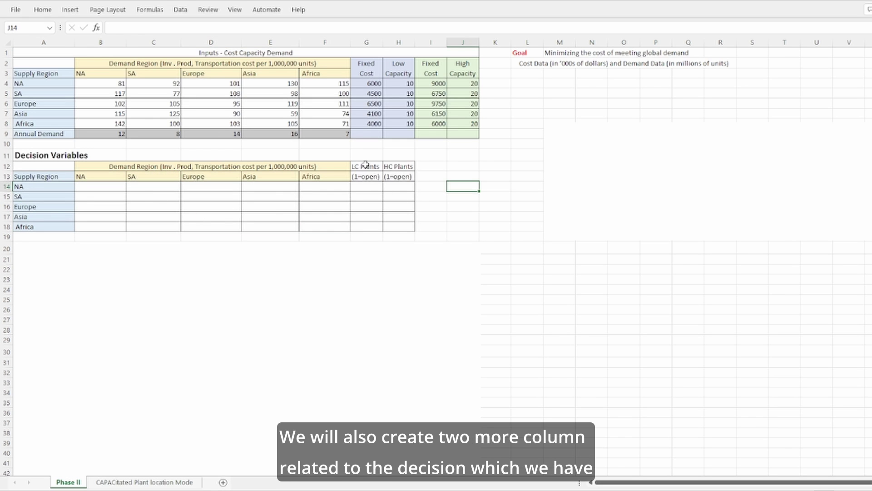
pyautogui.moveTo(369, 169); pyautogui.dragTo(399, 226)
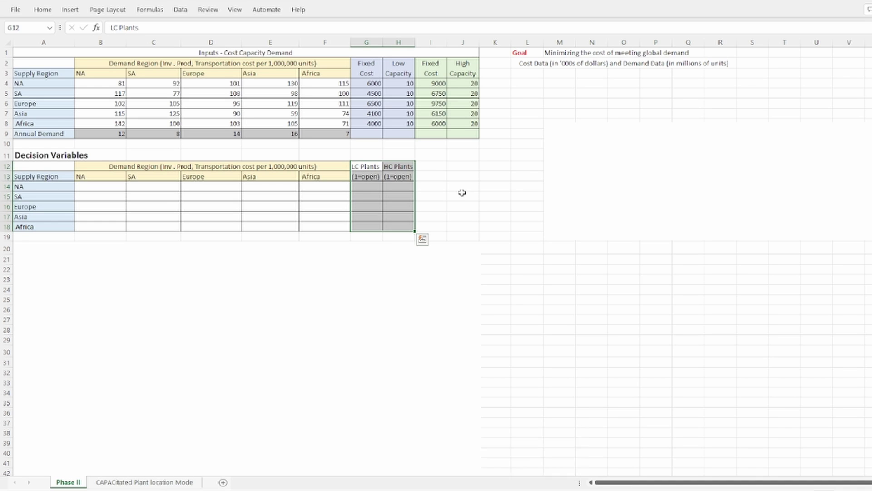
pyautogui.click(424, 196)
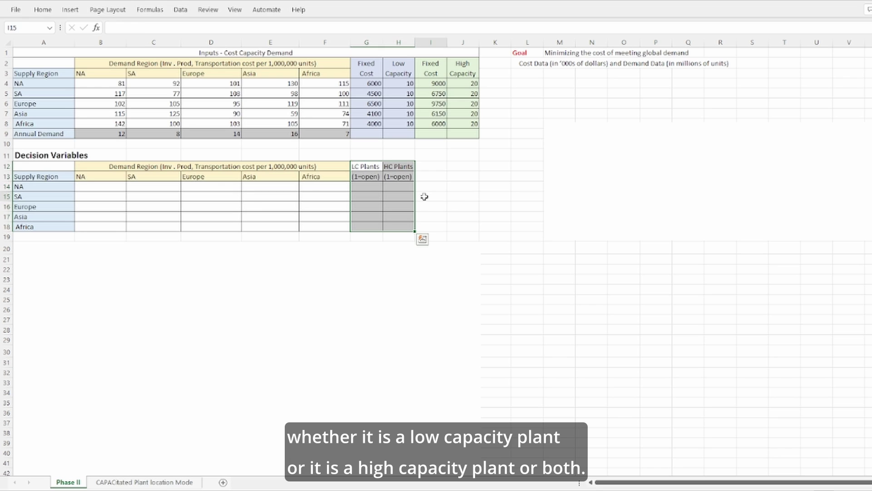
pyautogui.click(369, 187)
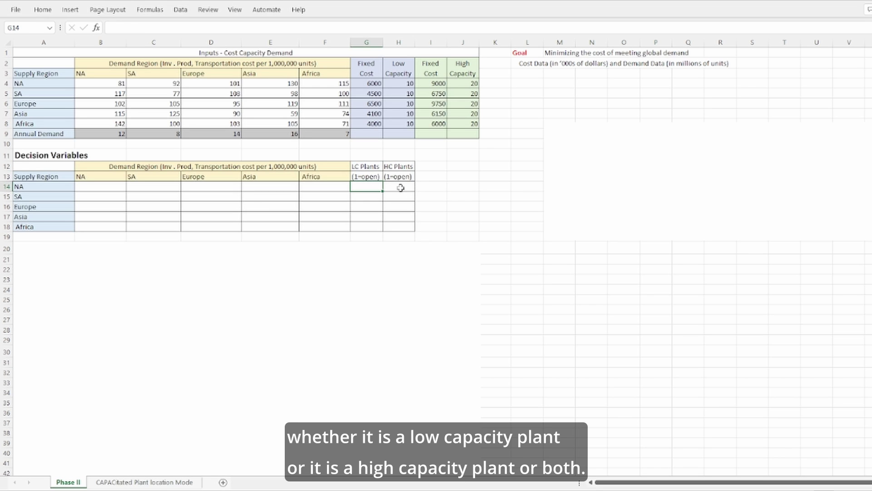
pyautogui.click(462, 216)
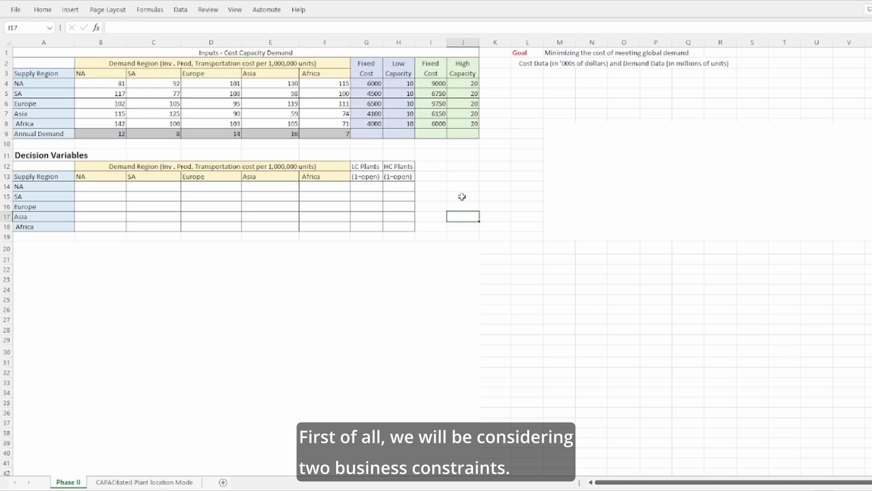
# Step: Move the selection down to the Europe supply region row to reveal the Constraints block
pyautogui.press('Right')
pyautogui.press('Right')
pyautogui.press('Down')
pyautogui.press('Down')
pyautogui.press('Down')
pyautogui.press('Down')
pyautogui.press('Down')
pyautogui.press('Down')
pyautogui.press('Down')
pyautogui.press('Down')
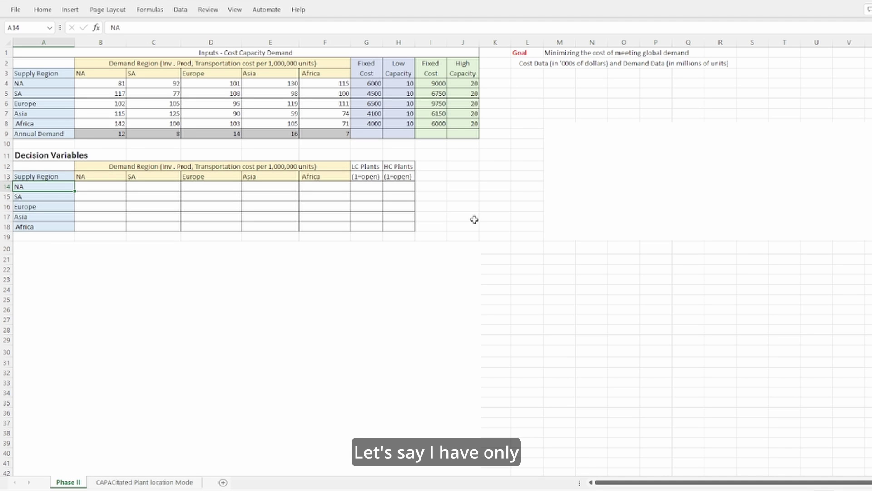
pyautogui.press('Down')
pyautogui.press('Down')
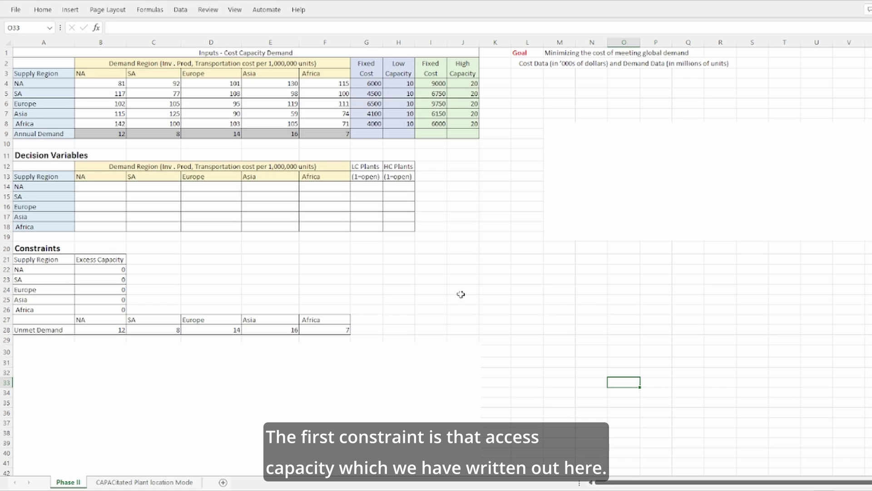
# Step: Paste the cell formula reference table beside the model, next to cell B22
pyautogui.click(108, 270)
pyautogui.hotkey('ctrl', 'v')
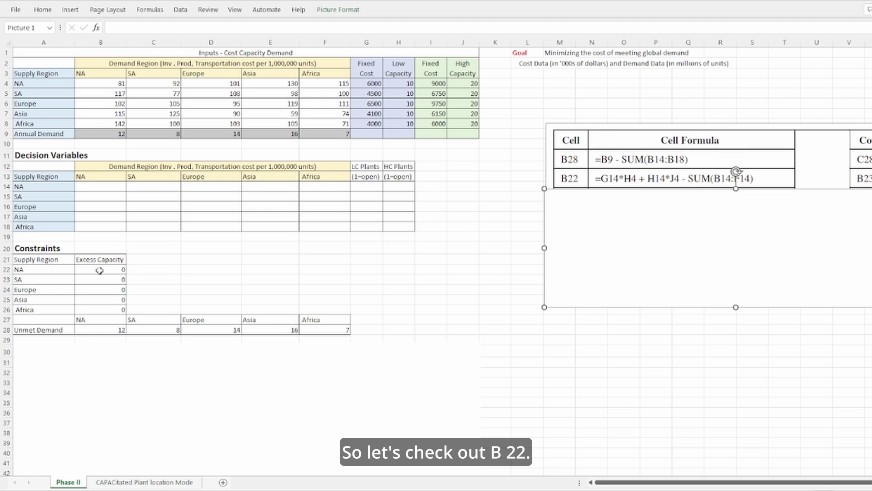
pyautogui.click(97, 269)
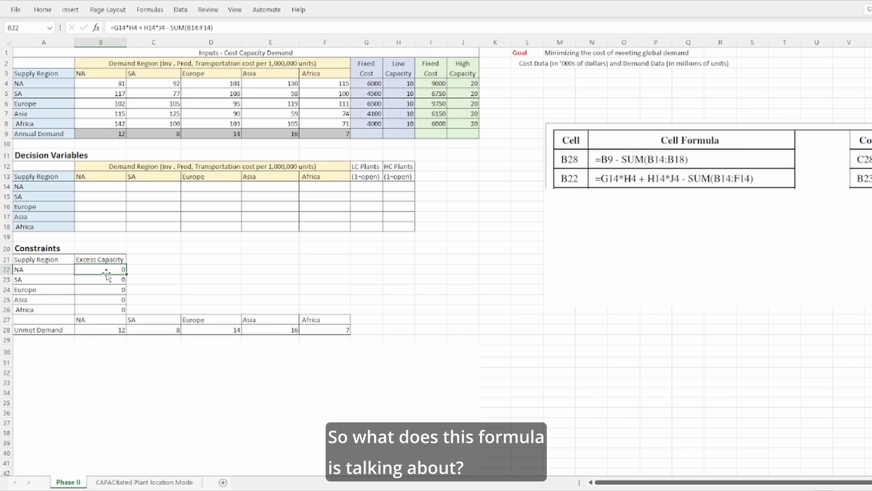
# Step: Inspect B22's formula =G14*H4 + H14*J4 - SUM(B14:F14) unchanged, then select B22:B26 and B28
pyautogui.doubleClick(107, 272)
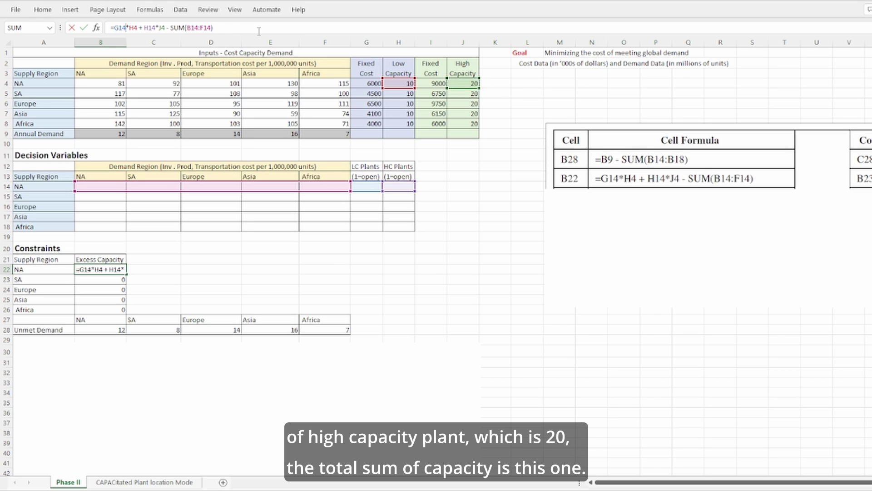
pyautogui.moveTo(165, 27); pyautogui.dragTo(114, 28)
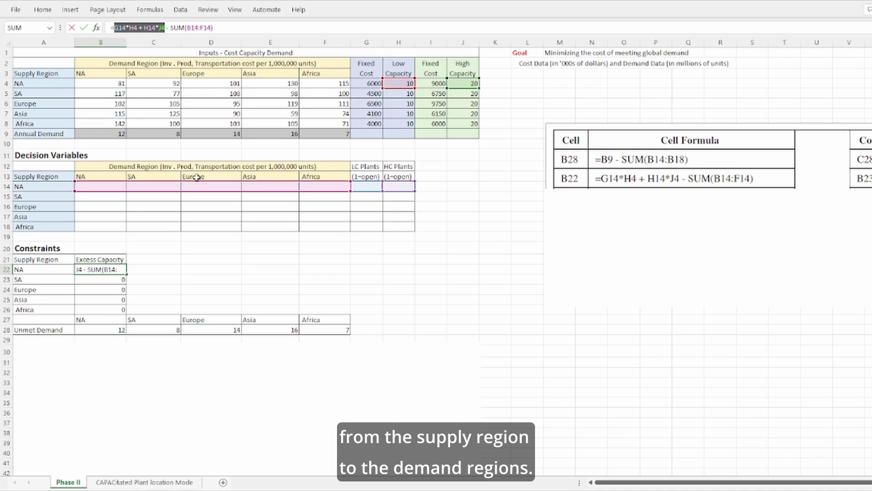
pyautogui.press('End')
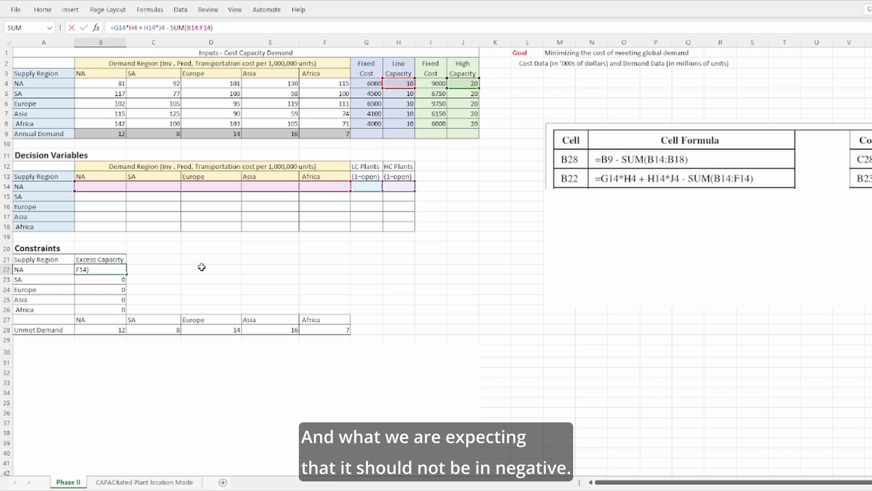
pyautogui.press('Return')
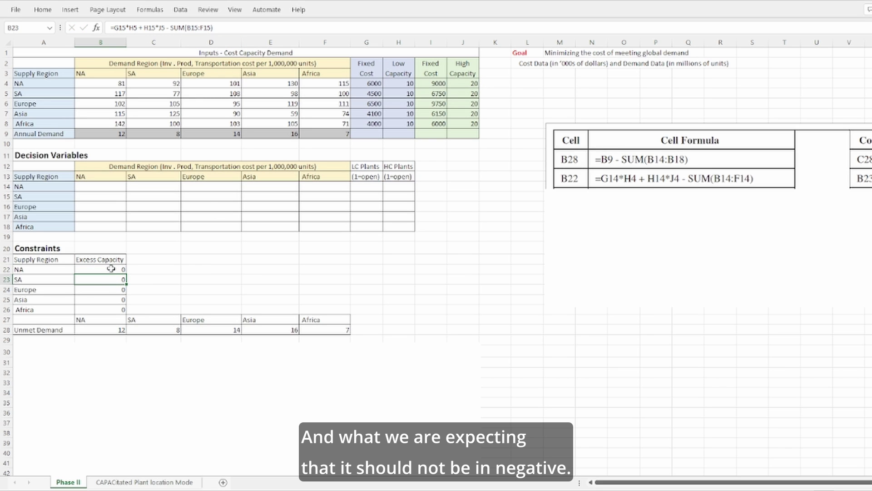
pyautogui.moveTo(111, 268); pyautogui.dragTo(120, 310)
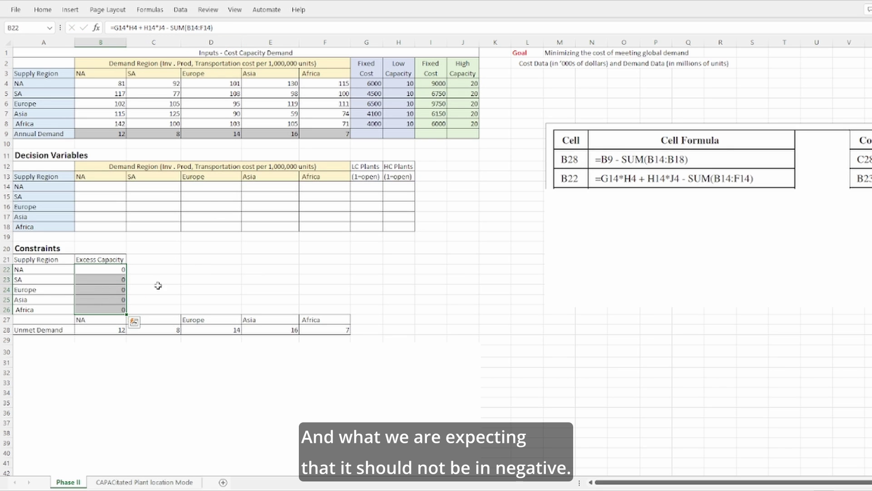
pyautogui.click(99, 271)
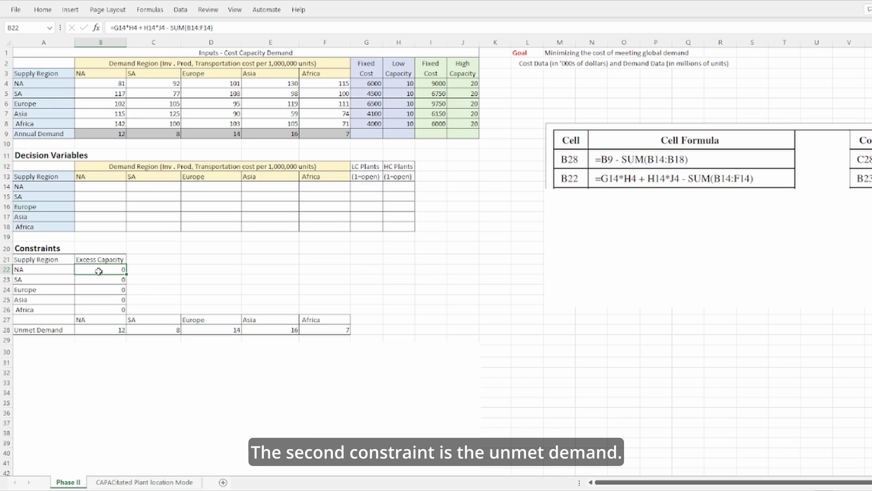
pyautogui.click(86, 331)
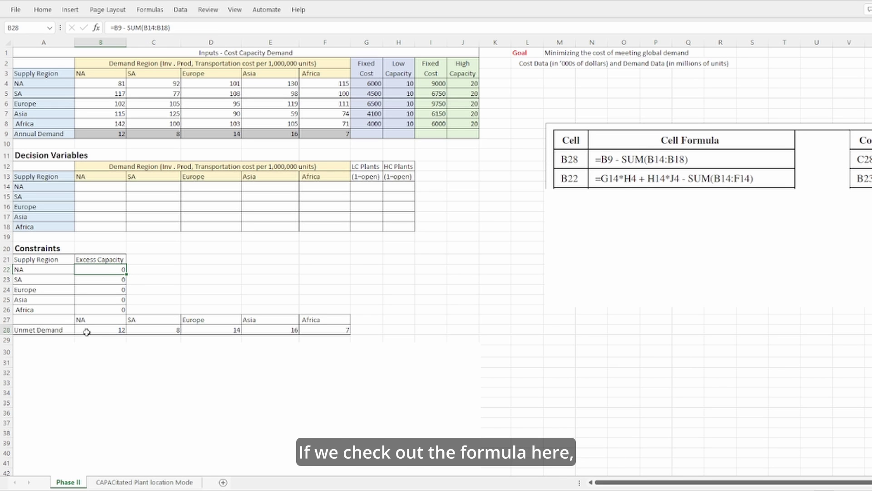
pyautogui.click(123, 27)
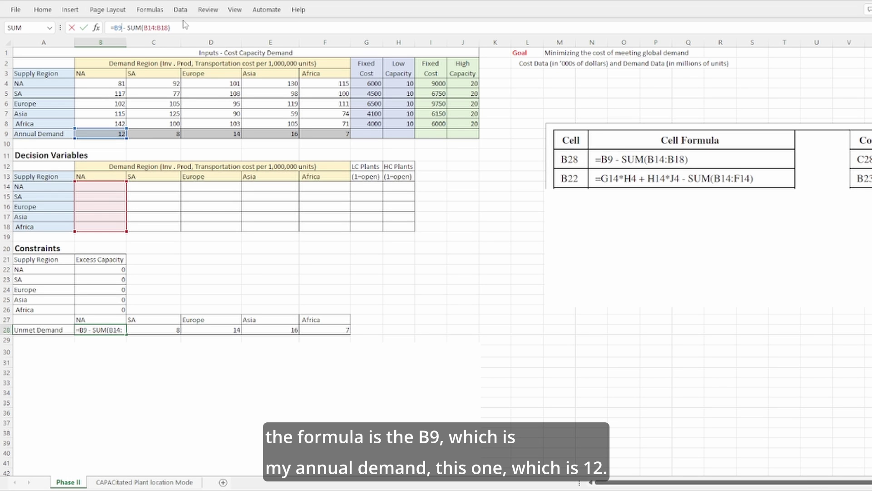
pyautogui.click(103, 133)
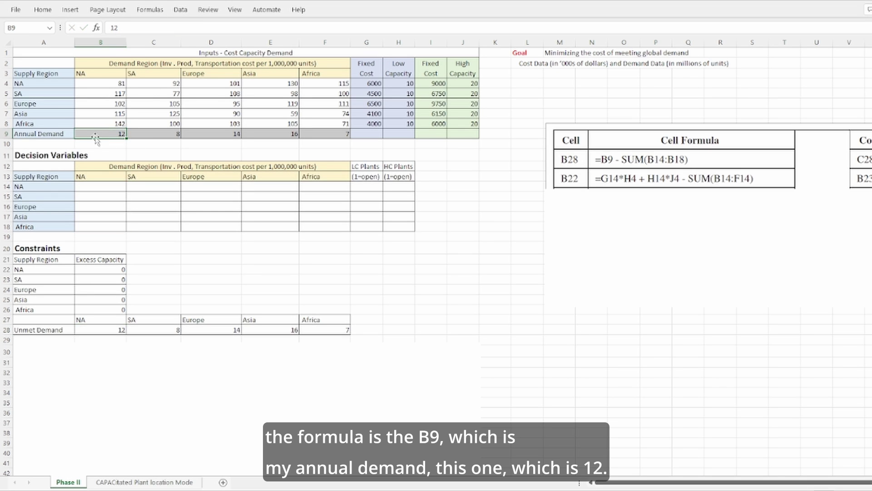
pyautogui.click(108, 331)
pyautogui.click(129, 28)
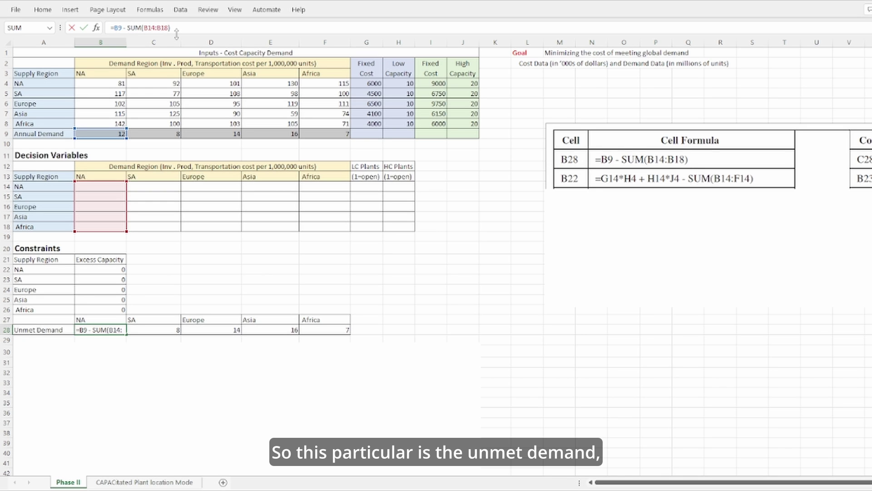
pyautogui.hotkey('ctrl', 'Return')
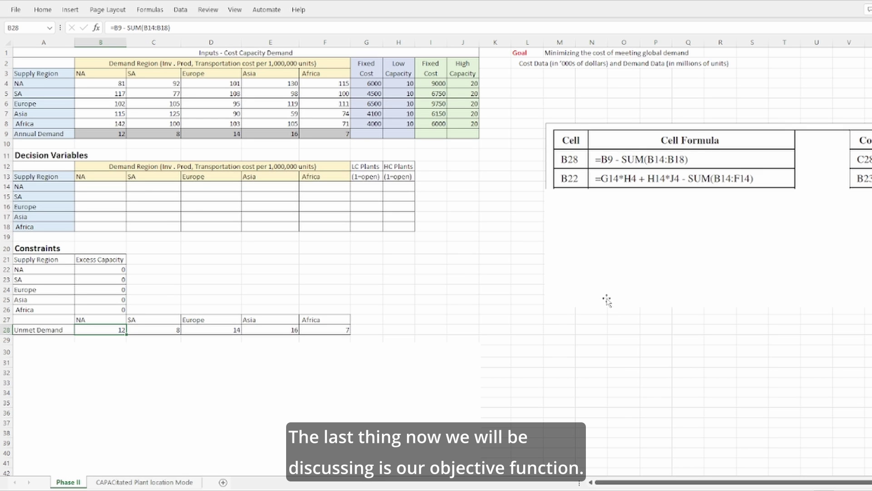
# Step: Move the covering picture down to expose the Objective Function cost cell B31 and select it
pyautogui.moveTo(304, 386); pyautogui.dragTo(310, 413)
pyautogui.click(561, 403)
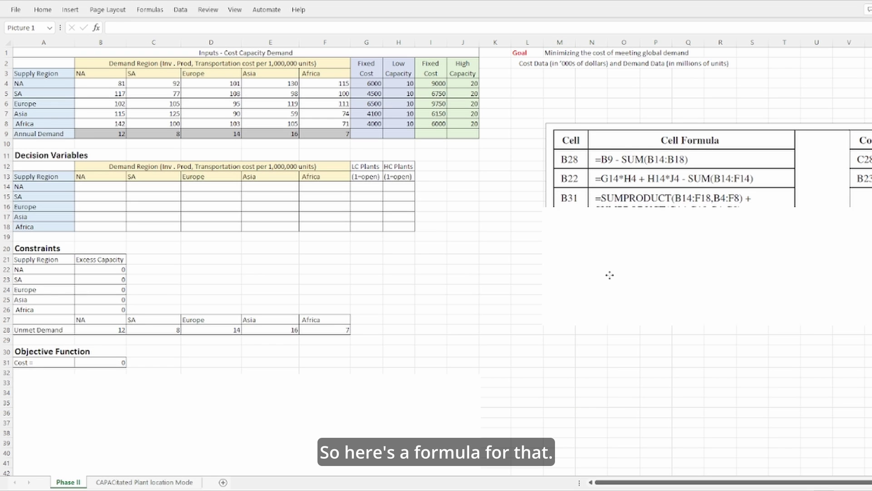
pyautogui.click(613, 301)
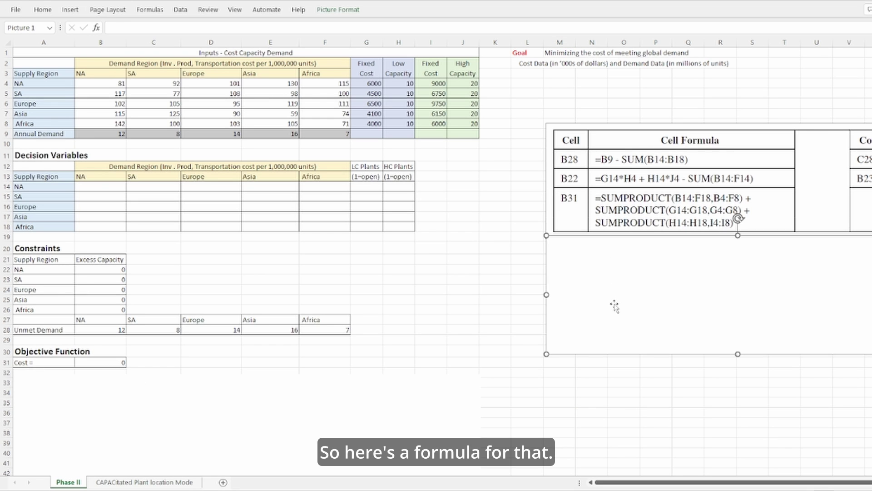
pyautogui.click(102, 364)
pyautogui.click(136, 28)
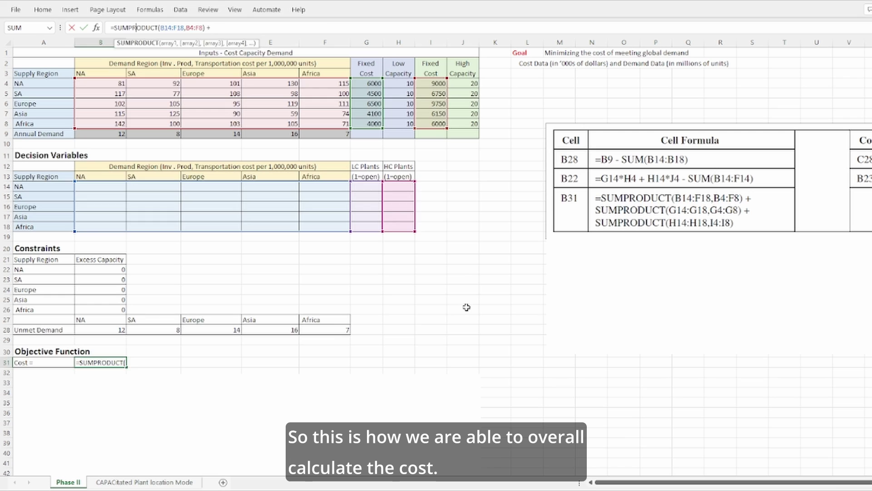
pyautogui.press('Escape')
pyautogui.click(209, 363)
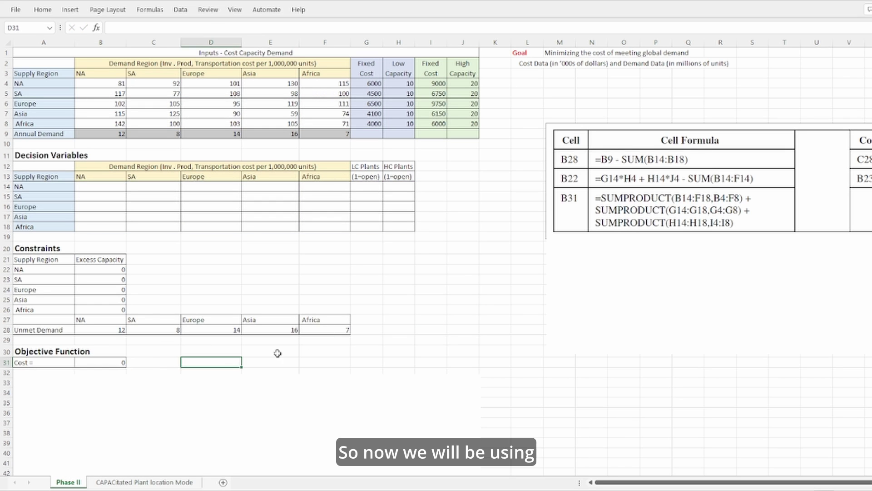
# Step: Open Solver from the Data ribbon with an empty cell selected
pyautogui.click(431, 339)
pyautogui.click(518, 355)
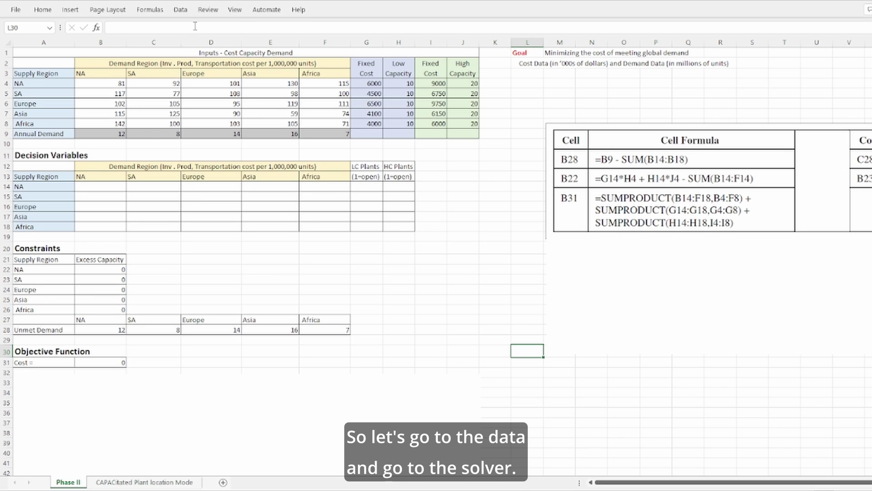
pyautogui.click(180, 11)
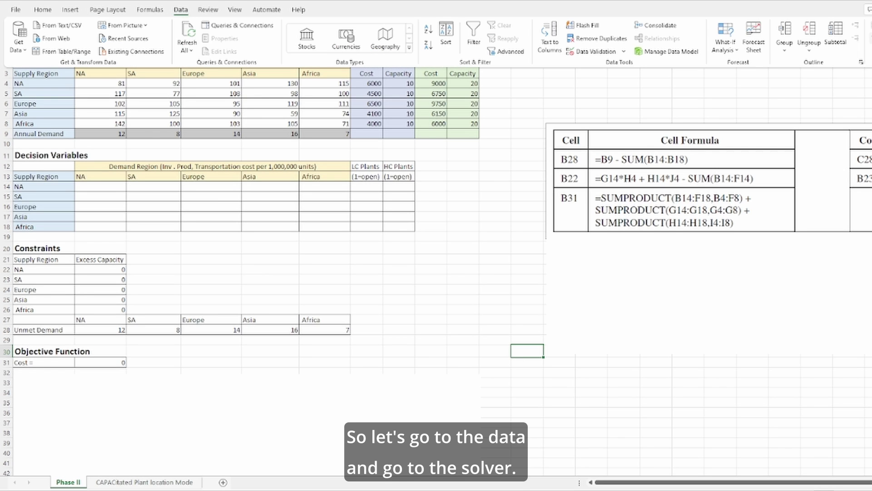
pyautogui.click(868, 42)
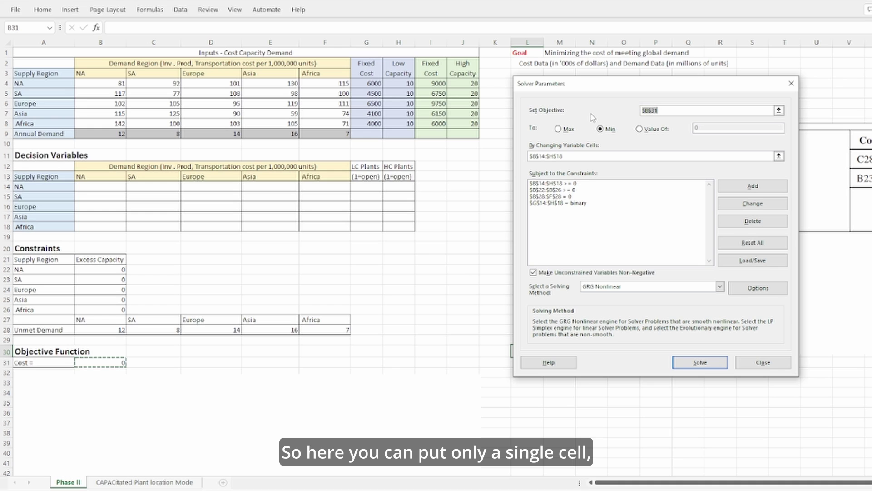
# Step: Set the Solver objective to $B$31 with Min, changing cells $B$14:$H$18
pyautogui.press('BackSpace')
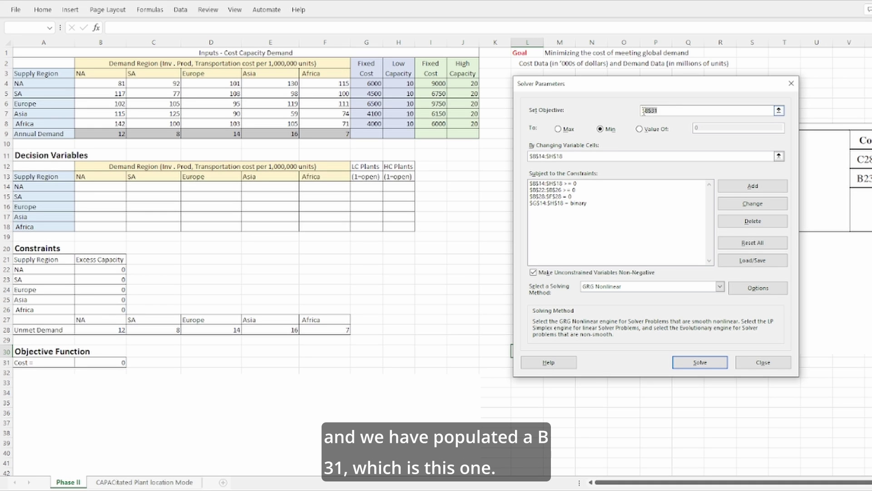
pyautogui.click(117, 364)
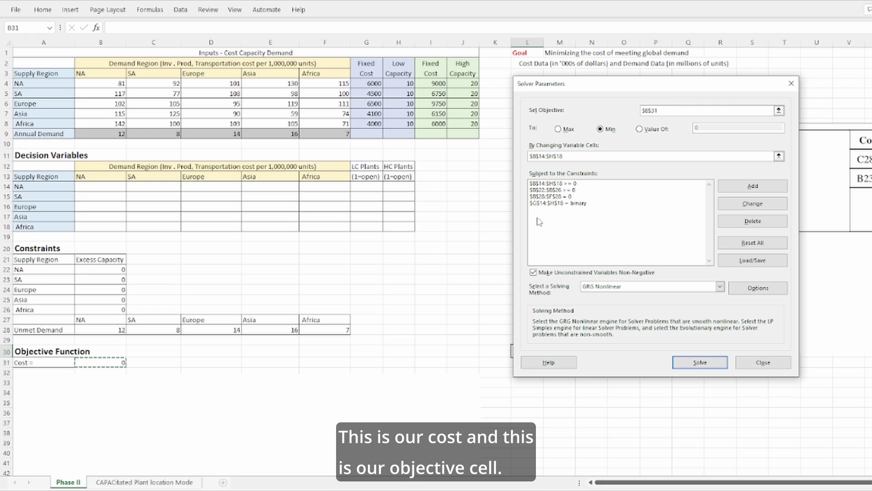
pyautogui.click(577, 113)
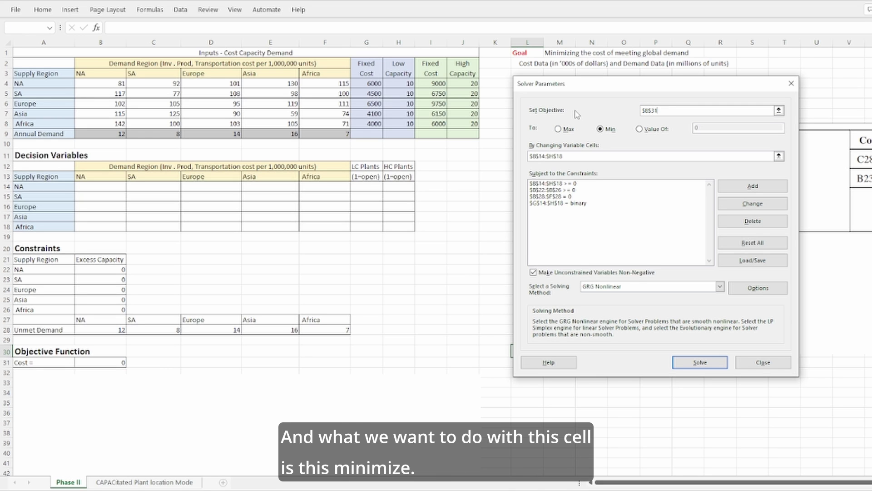
pyautogui.click(602, 131)
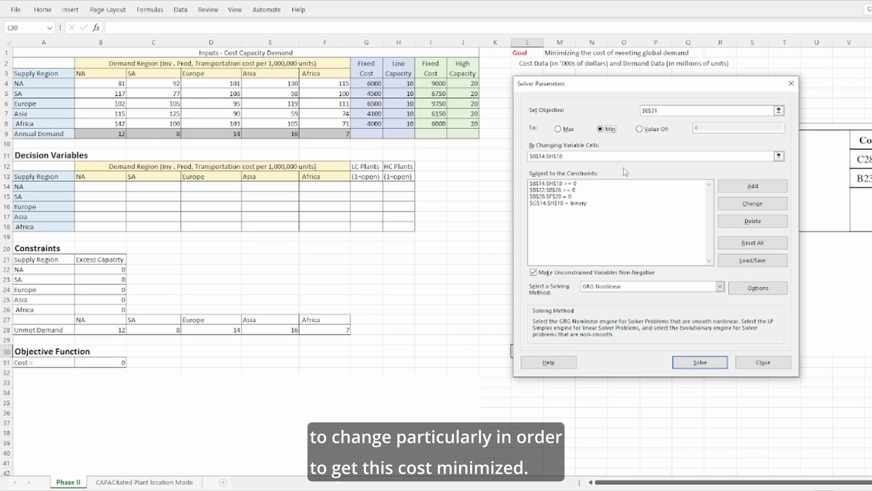
pyautogui.click(592, 156)
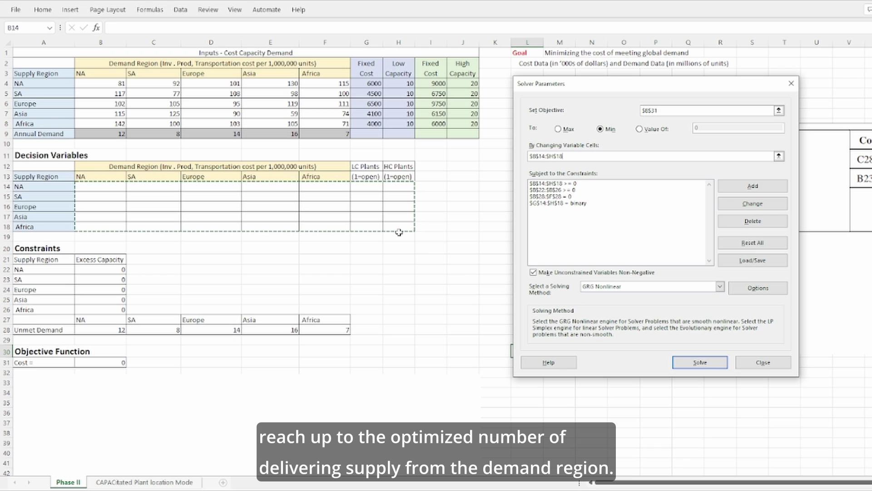
pyautogui.click(559, 172)
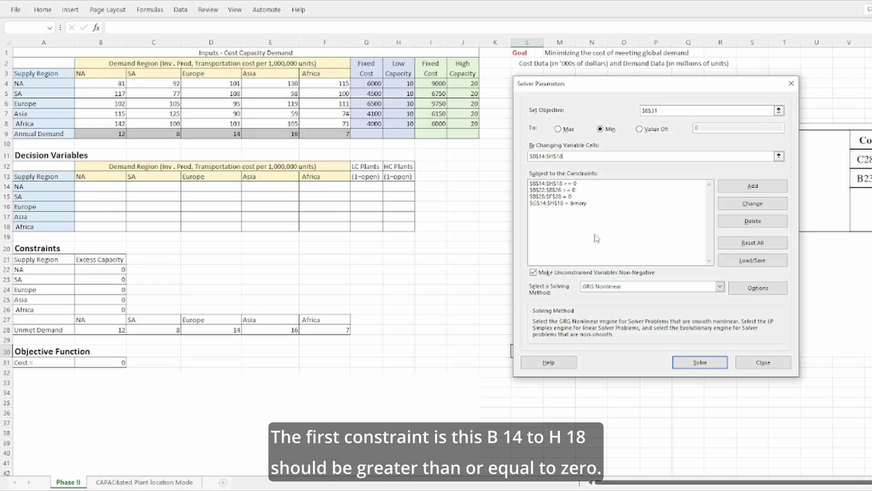
pyautogui.click(561, 184)
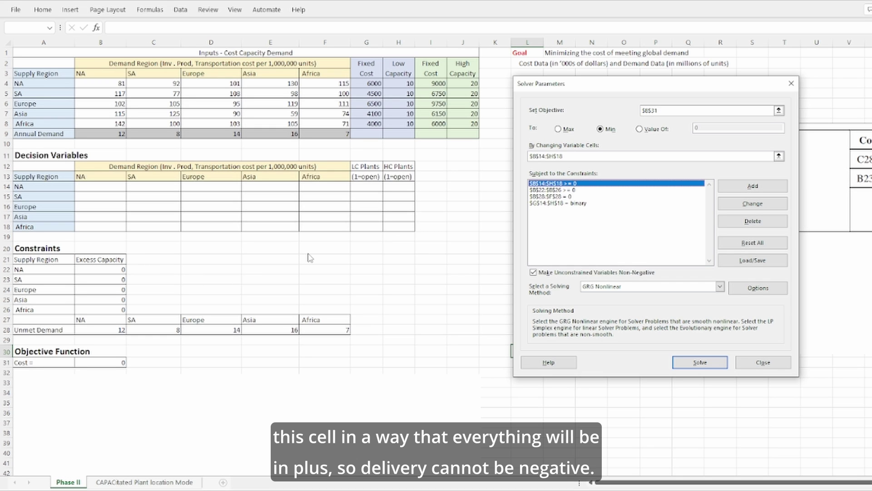
# Step: Review the excess capacity, unmet demand B28:F28 and binary plant-opening constraints
pyautogui.click(585, 190)
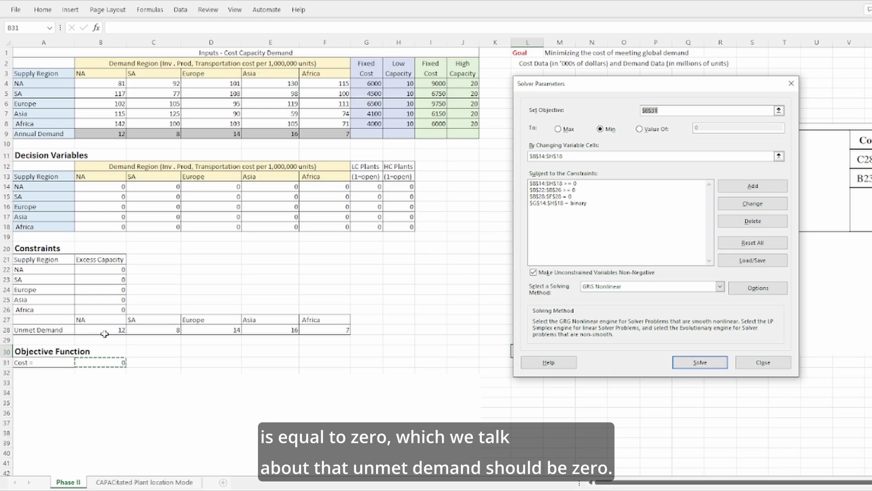
pyautogui.moveTo(97, 333); pyautogui.dragTo(316, 329)
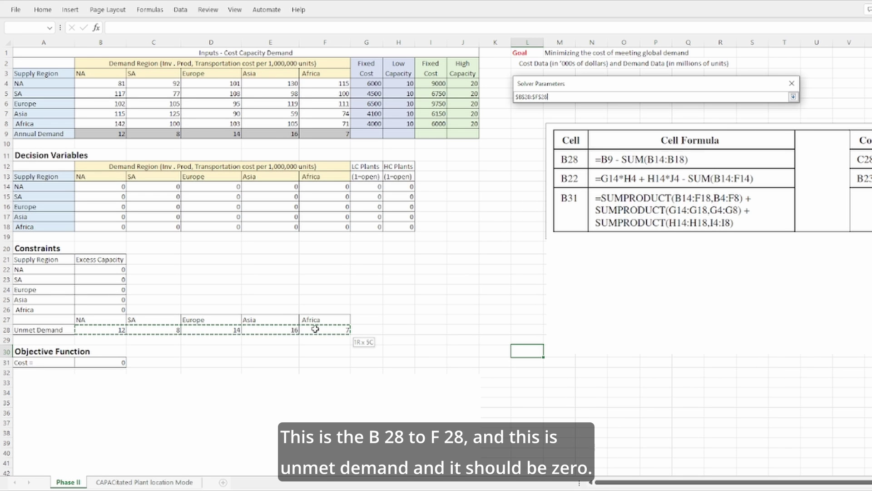
pyautogui.moveTo(315, 329); pyautogui.dragTo(315, 327)
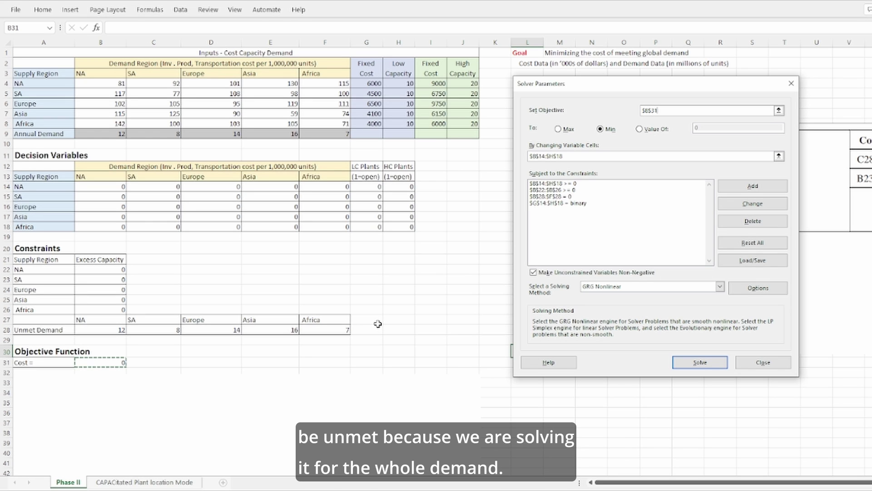
pyautogui.click(581, 204)
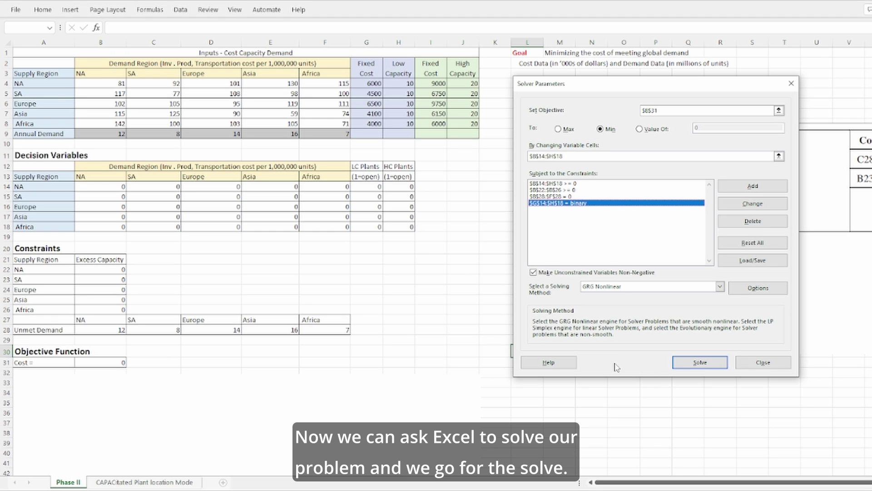
# Step: Solve and keep the solution: cost 23751, high-capacity plants in SA, Asia and Africa
pyautogui.click(701, 363)
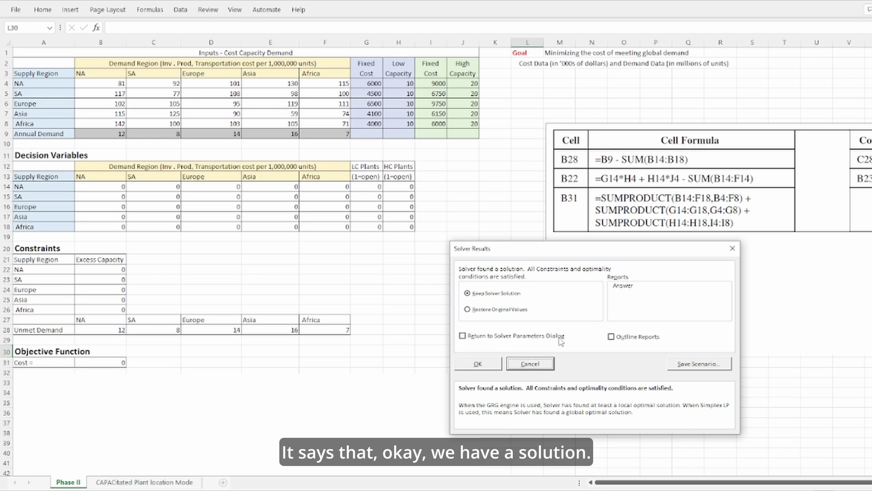
pyautogui.click(483, 364)
pyautogui.click(449, 319)
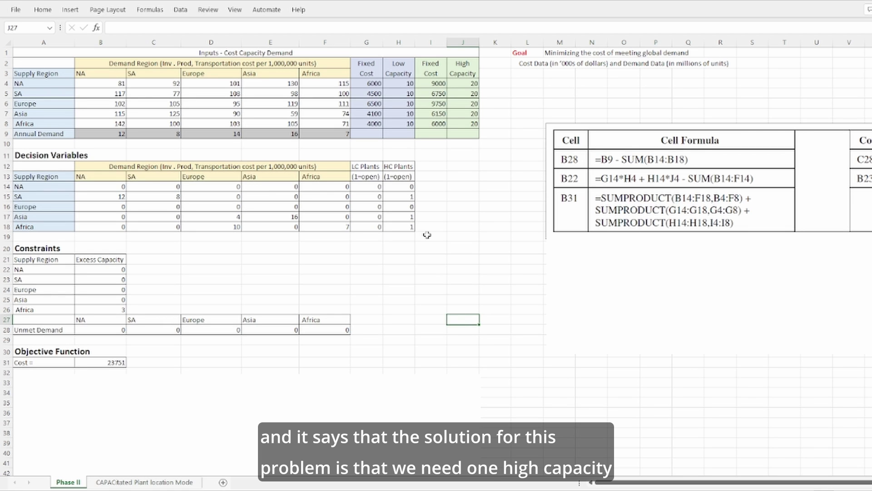
pyautogui.click(406, 199)
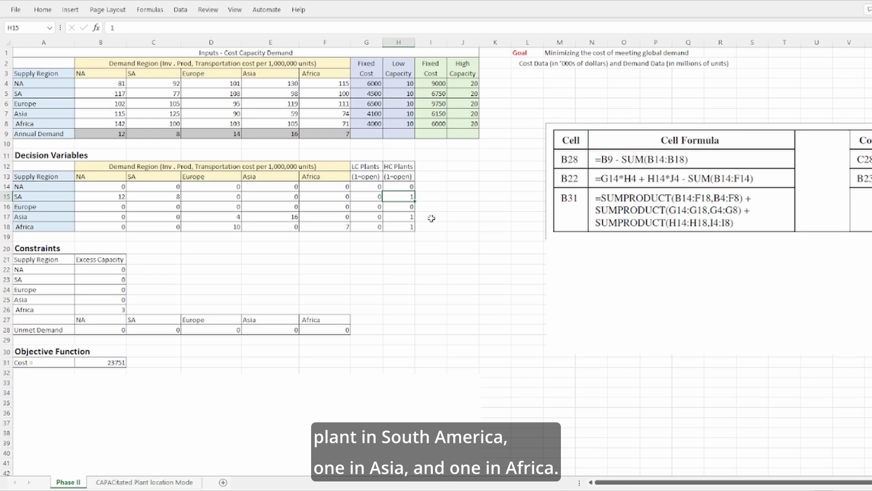
pyautogui.click(410, 218)
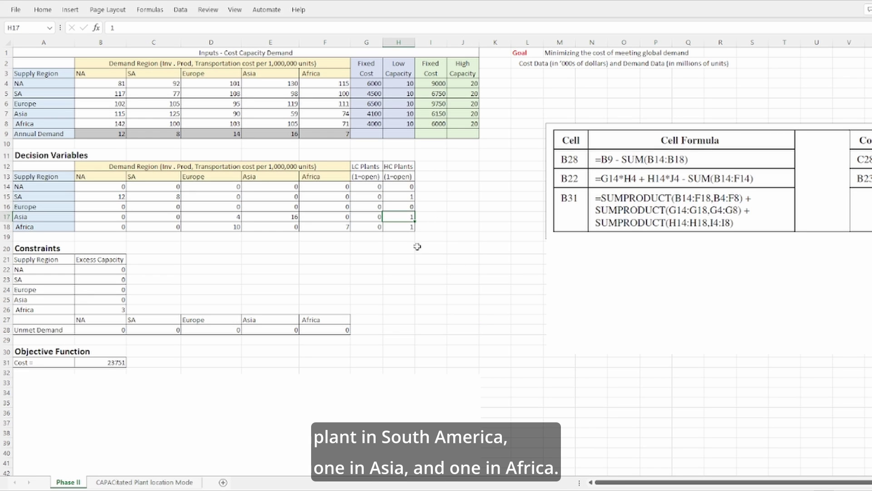
pyautogui.click(403, 227)
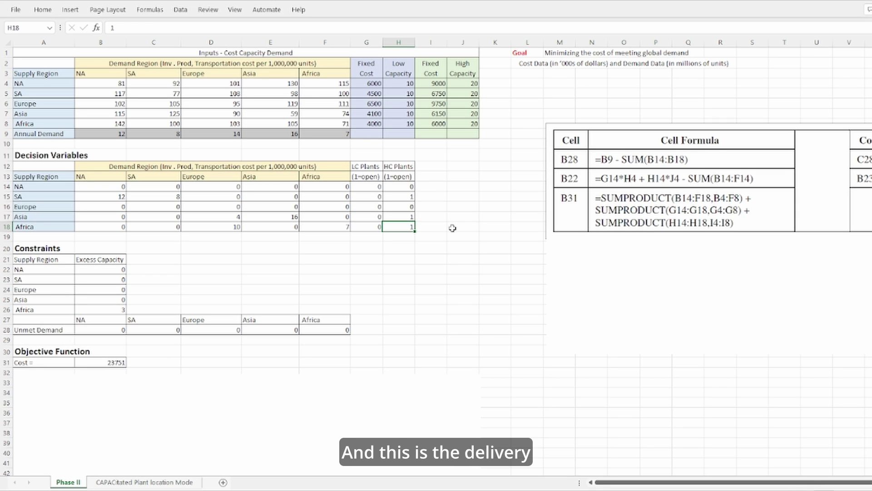
pyautogui.click(111, 198)
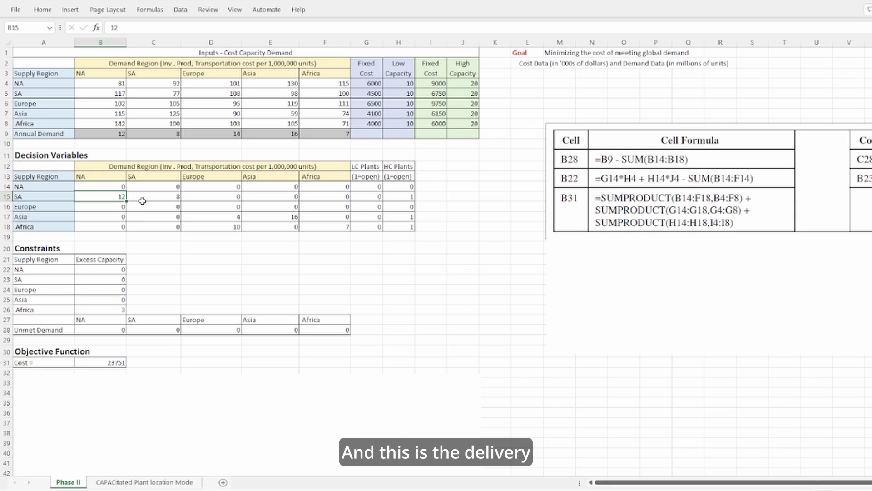
pyautogui.click(169, 198)
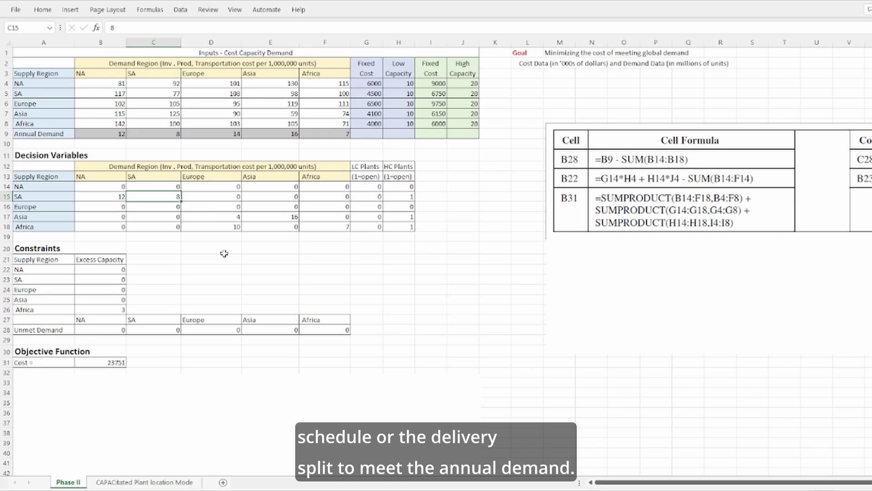
pyautogui.click(105, 362)
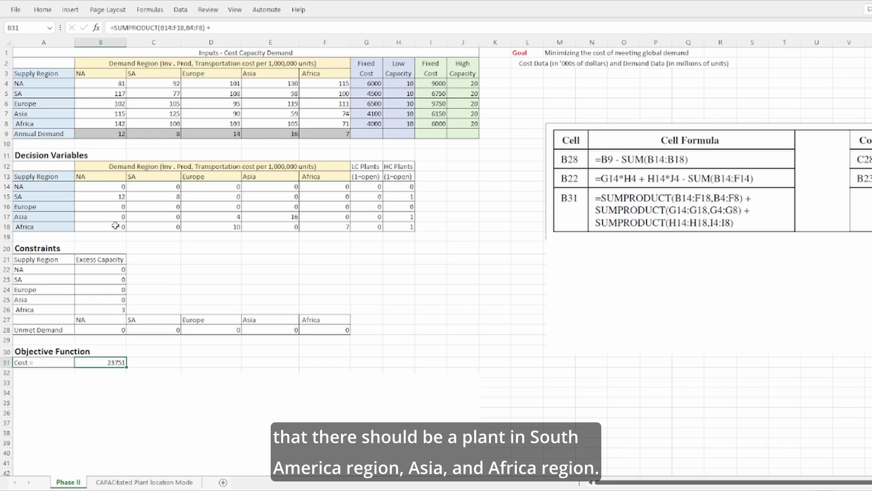
pyautogui.click(62, 199)
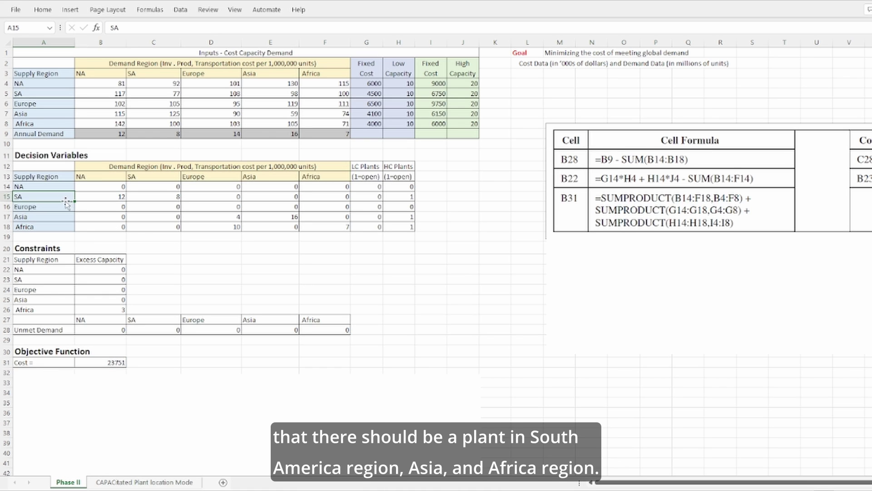
pyautogui.click(68, 228)
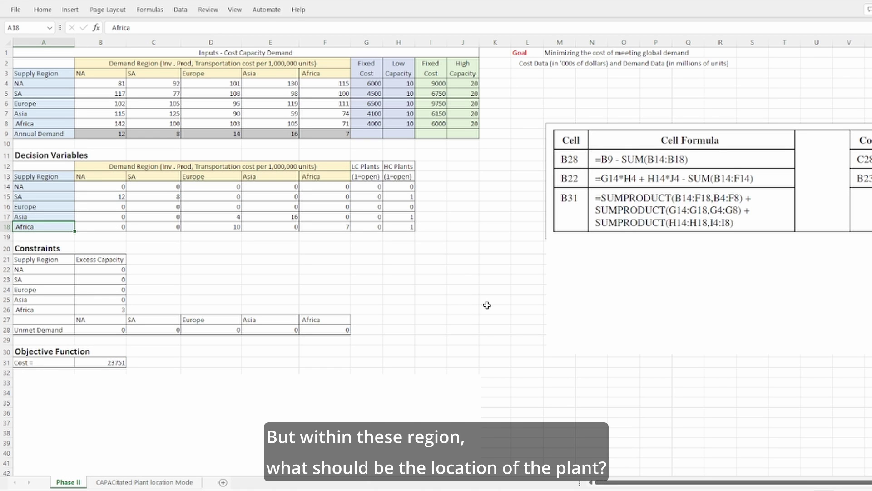